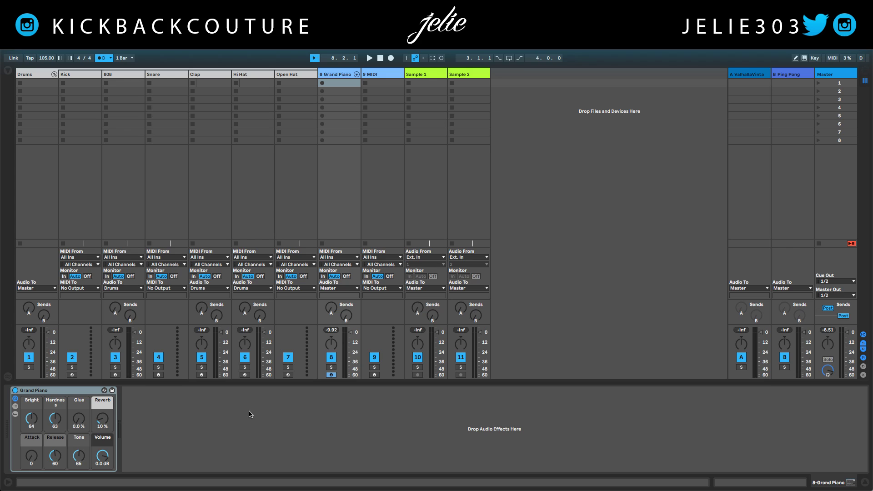
# Keep the Grand Piano device in place and select track 9 to load the Reason Rack Plugin from Instruments
pyautogui.moveTo(250, 414); pyautogui.dragTo(224, 456)
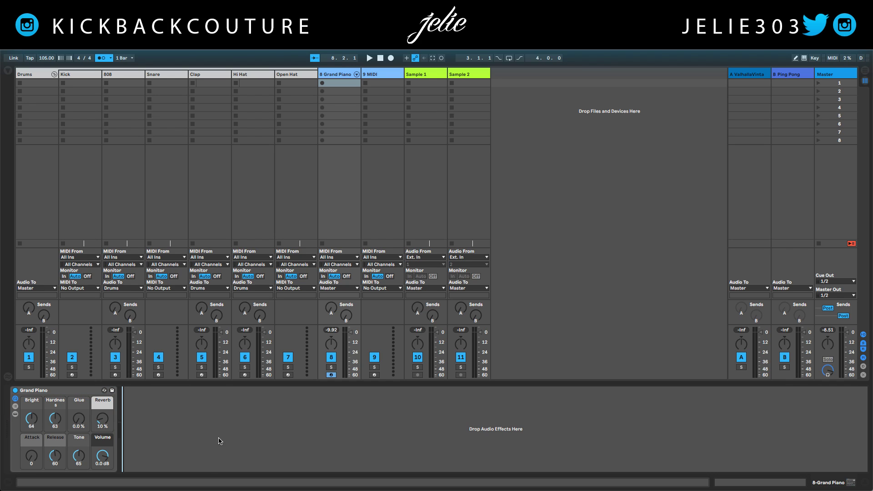
pyautogui.moveTo(166, 395); pyautogui.dragTo(75, 395)
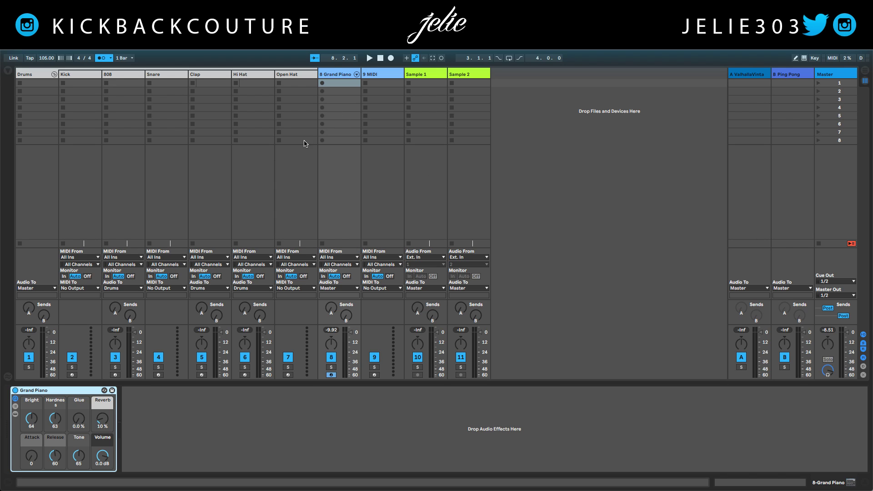
pyautogui.click(381, 80)
pyautogui.click(9, 73)
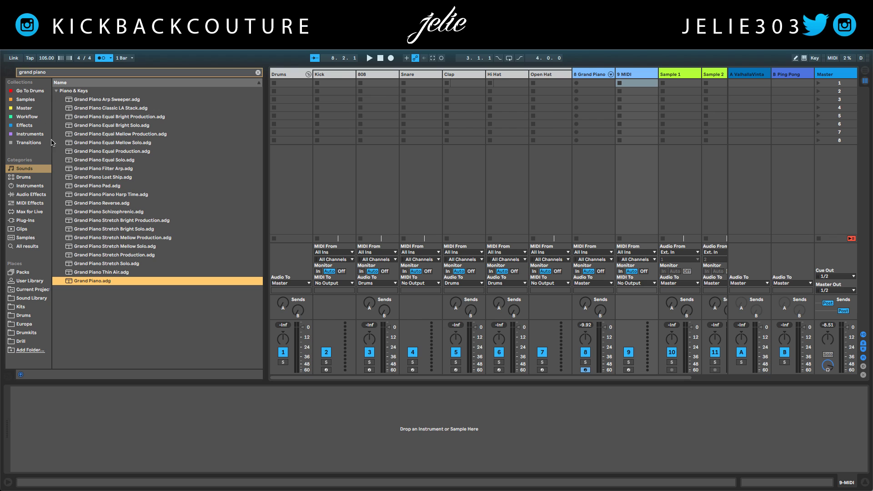
pyautogui.click(35, 134)
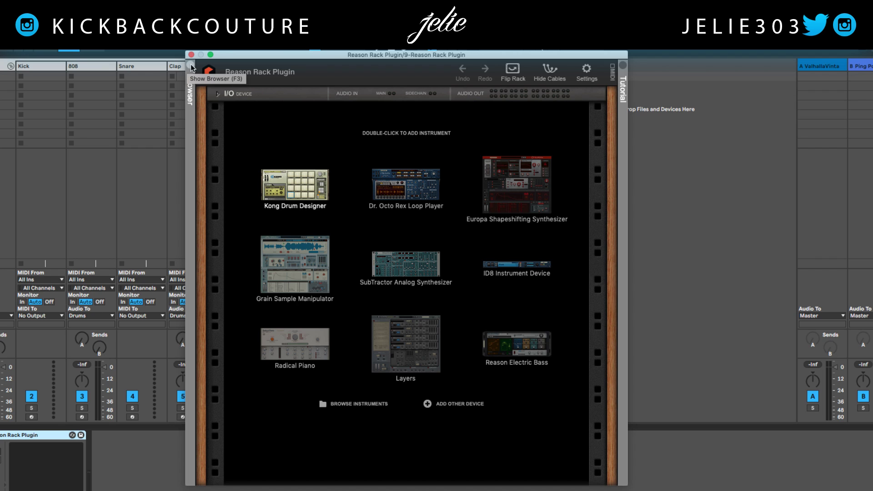
# Add a Scales & Chords player above the rack's MIDI Out device, then close the plugin window
pyautogui.click(192, 68)
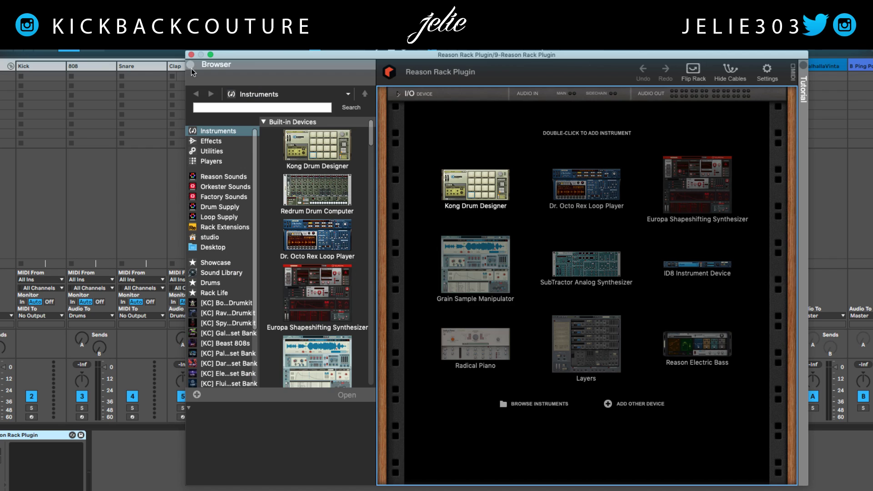
pyautogui.click(212, 162)
pyautogui.moveTo(317, 144); pyautogui.dragTo(524, 146)
pyautogui.click(462, 247)
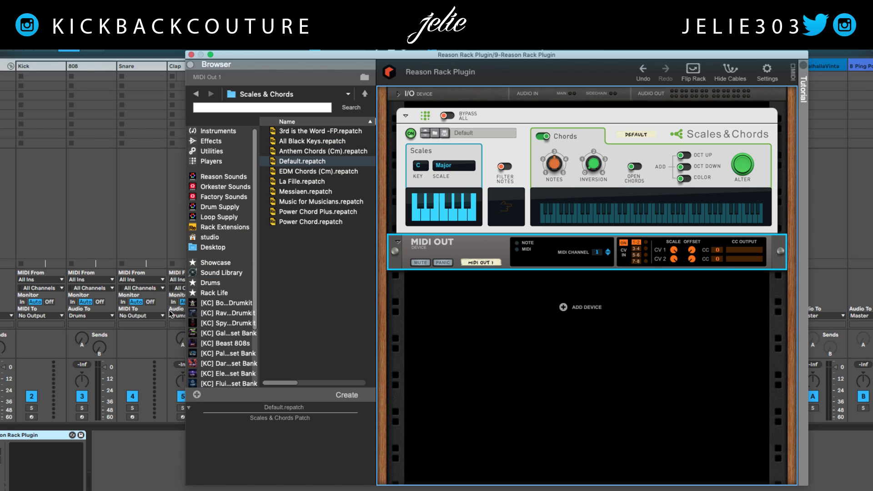
pyautogui.click(145, 447)
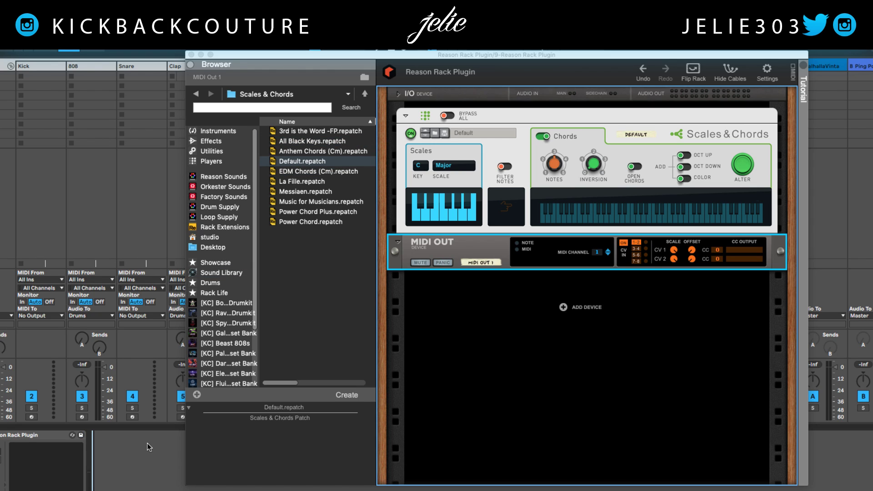
pyautogui.click(192, 55)
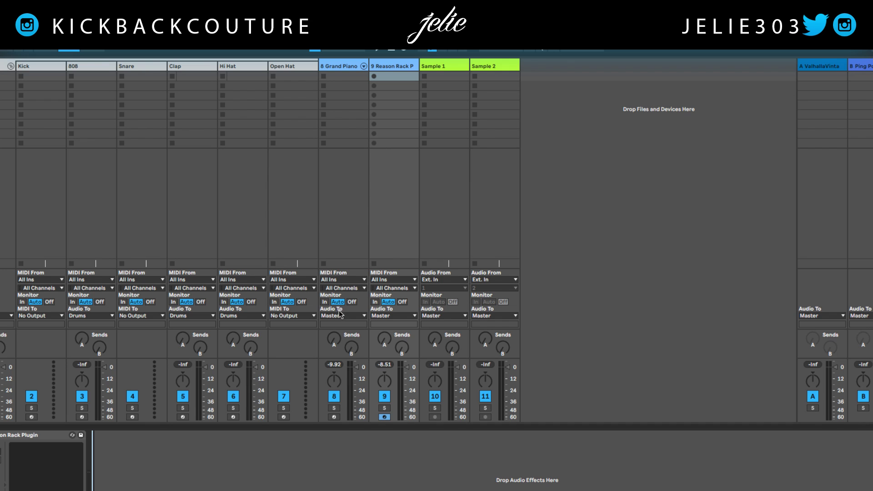
# Set track 8's MIDI From to 9-Reason Rack Plugin / Reason Rack Plugin and Monitor to In
pyautogui.click(333, 63)
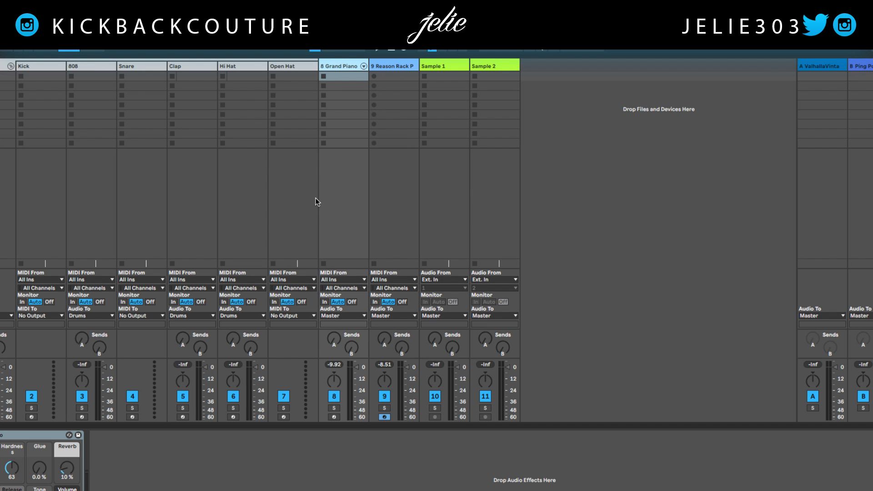
pyautogui.click(346, 278)
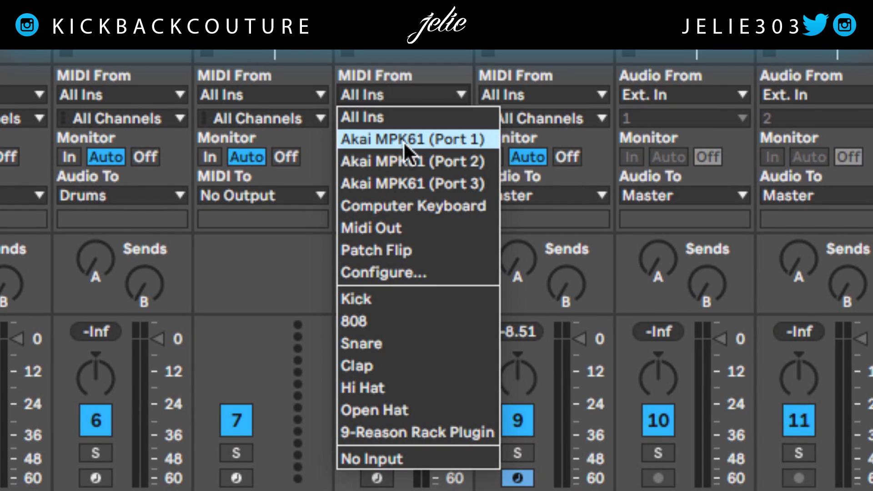
pyautogui.click(402, 434)
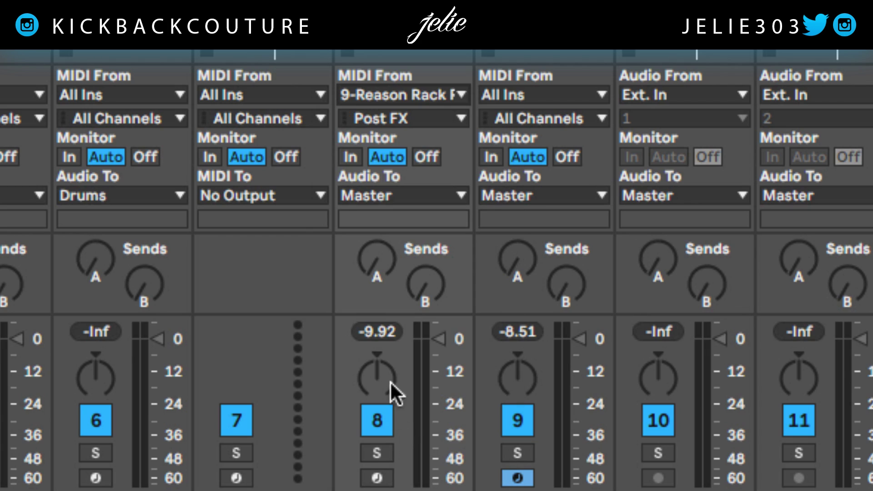
pyautogui.click(396, 120)
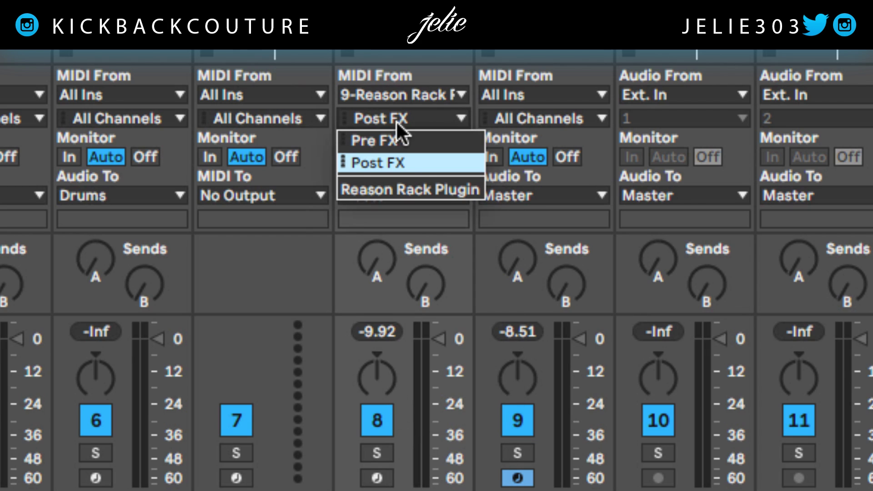
pyautogui.click(422, 188)
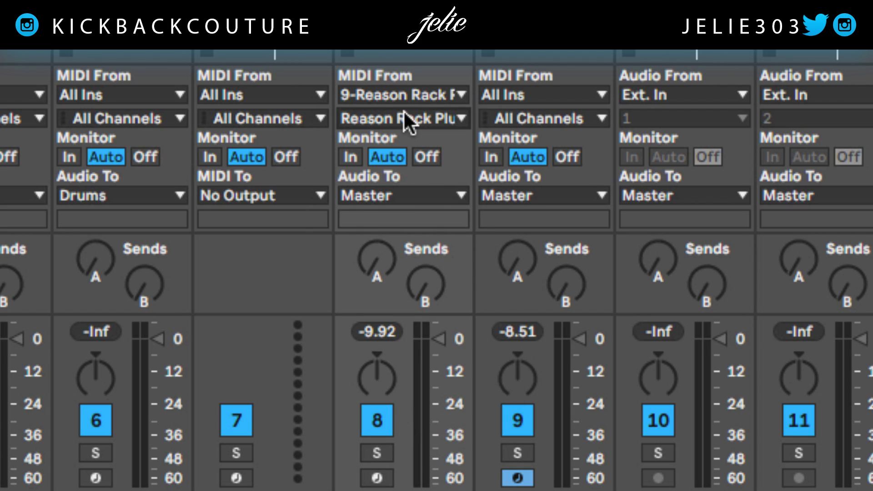
pyautogui.click(351, 157)
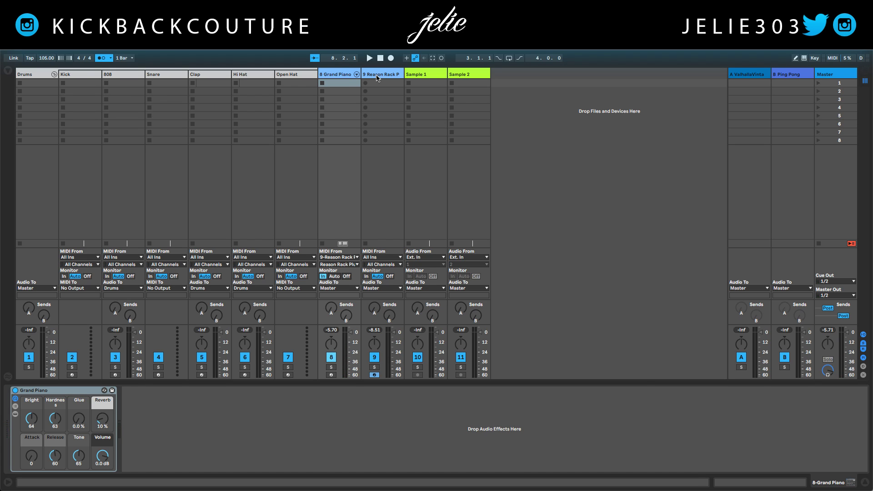
# Set Scales & Chords to key Eb, trying Minor and Minor Pentatonic before choosing Harmonic Minor
pyautogui.click(376, 75)
pyautogui.click(375, 176)
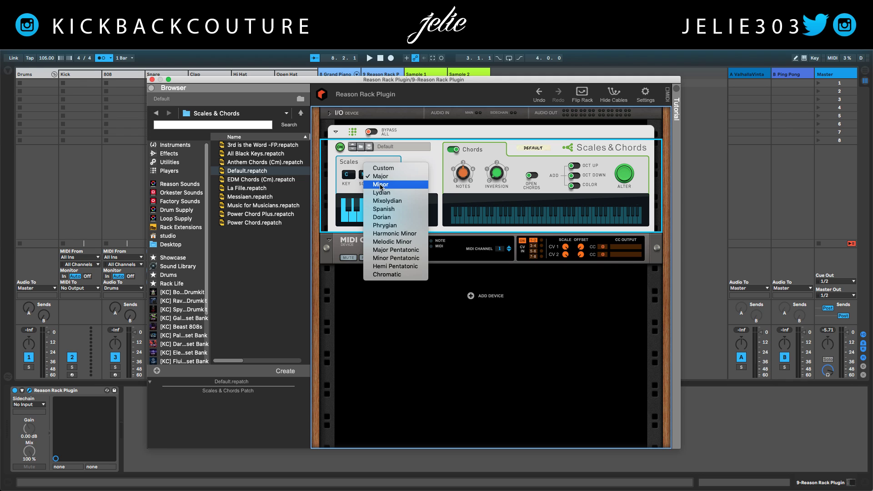
pyautogui.click(381, 184)
pyautogui.click(347, 174)
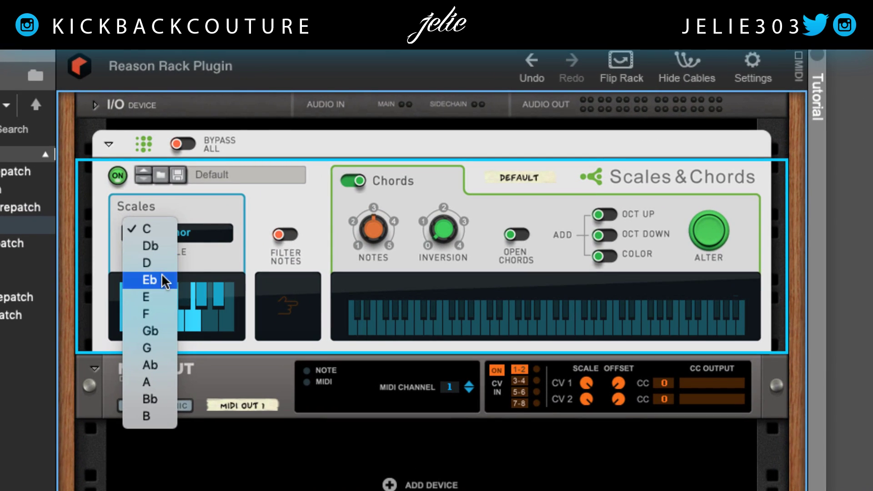
pyautogui.click(165, 280)
pyautogui.click(190, 232)
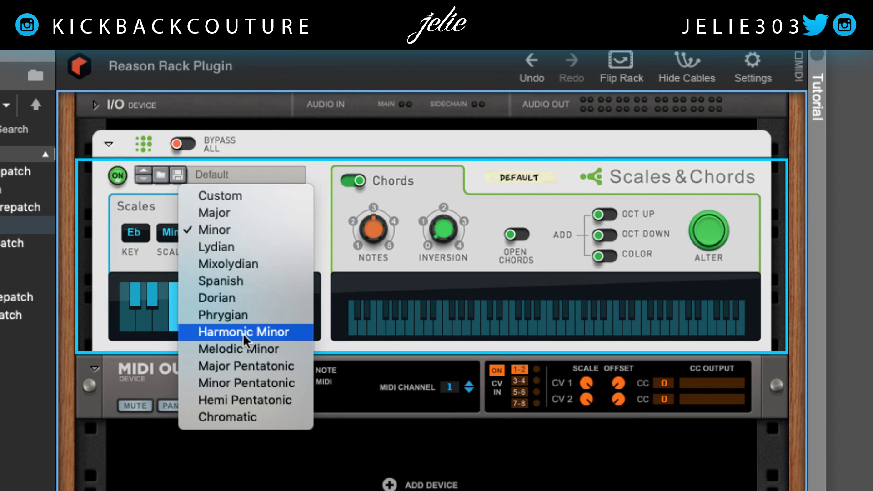
pyautogui.click(258, 384)
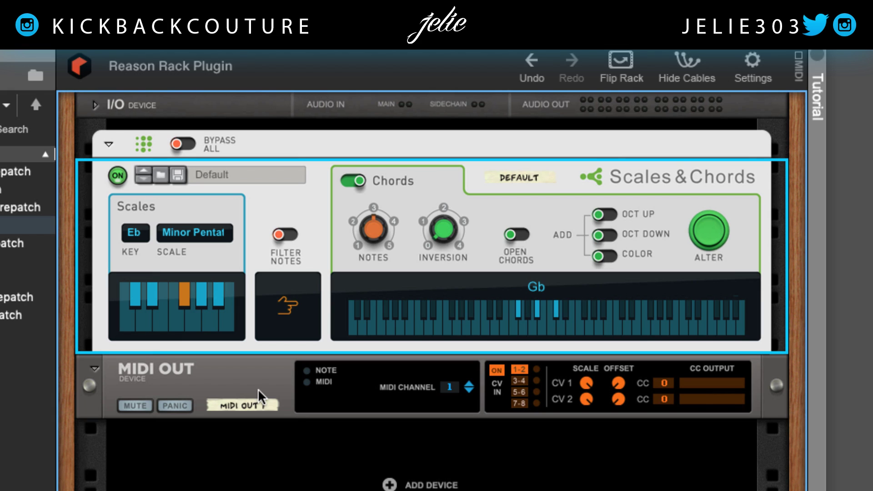
pyautogui.click(200, 234)
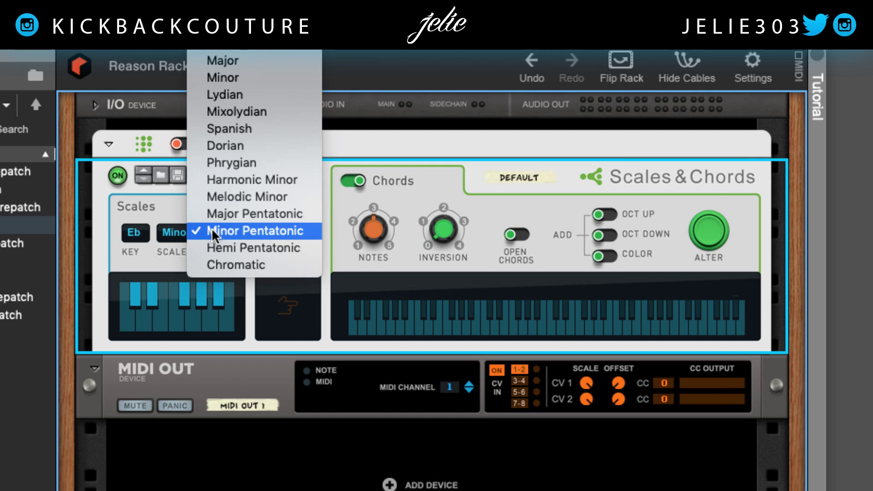
pyautogui.click(265, 182)
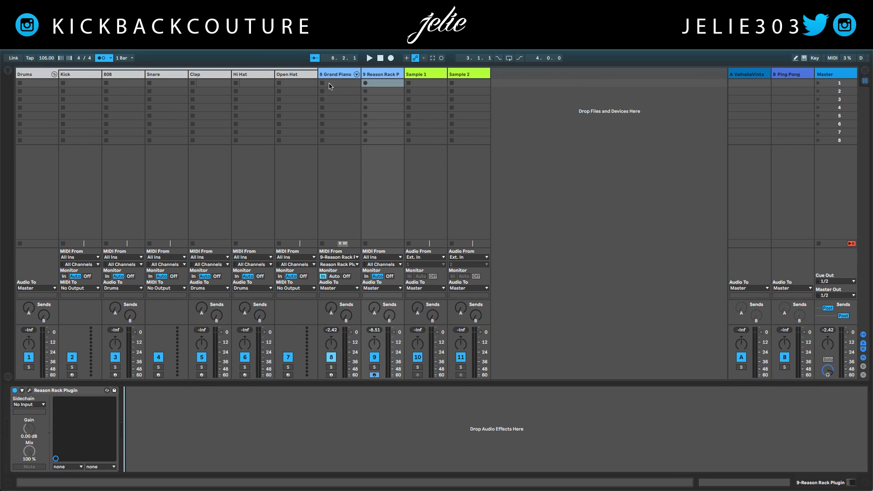
# Record a new clip into track 9's first slot, then stop recording so it plays
pyautogui.click(328, 85)
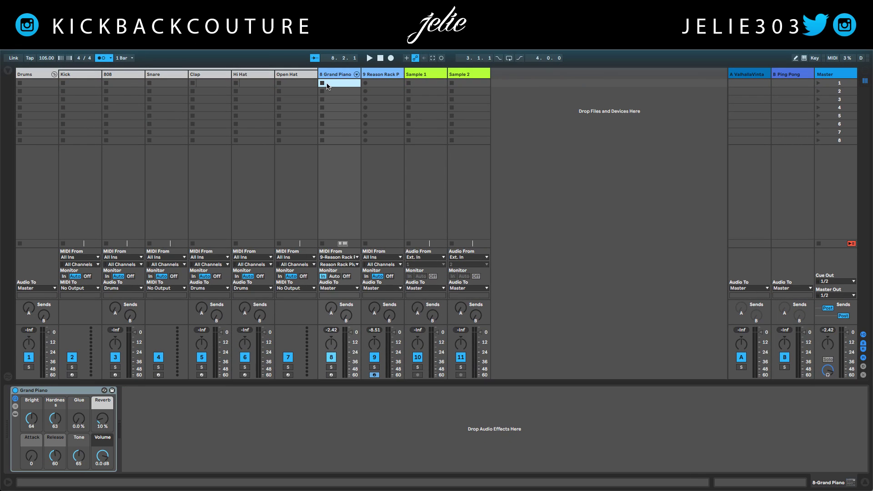
pyautogui.click(389, 85)
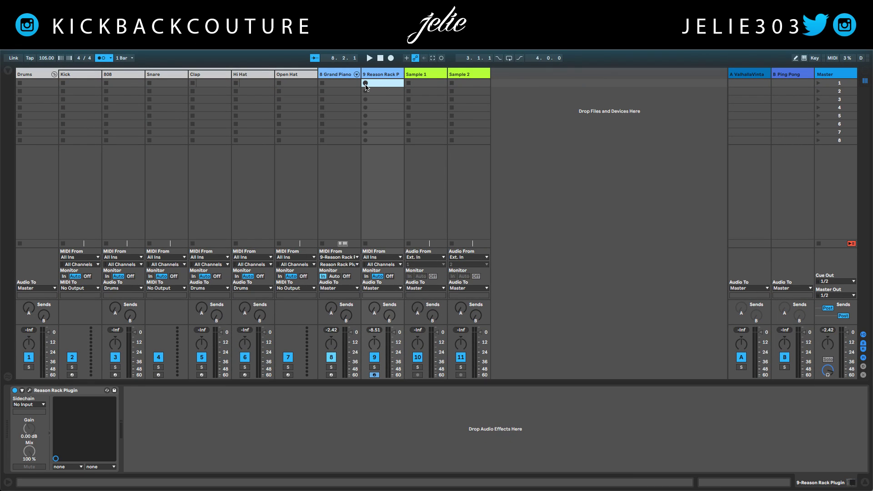
pyautogui.click(366, 83)
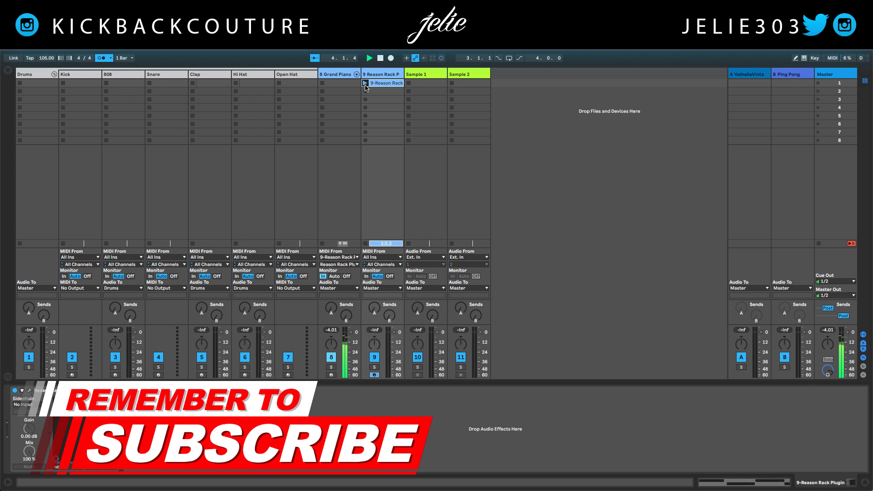
pyautogui.click(365, 83)
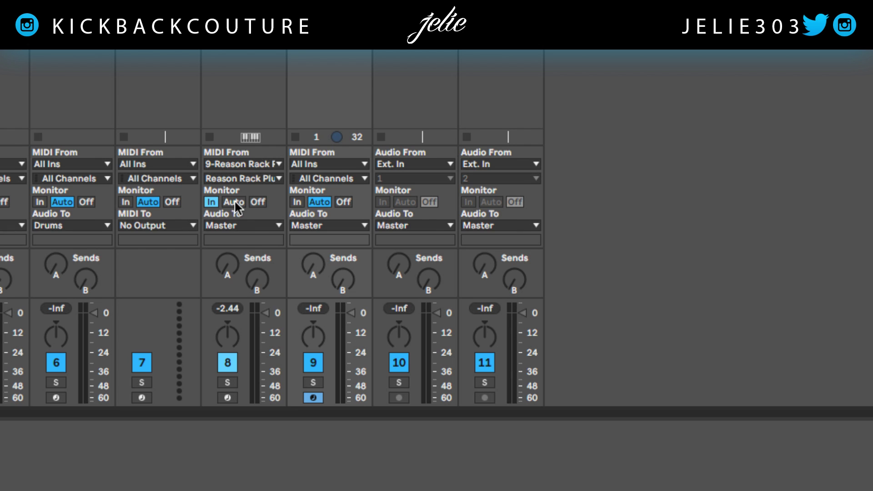
# Record a trial Grand Piano clip on track 8, then delete it
pyautogui.click(234, 200)
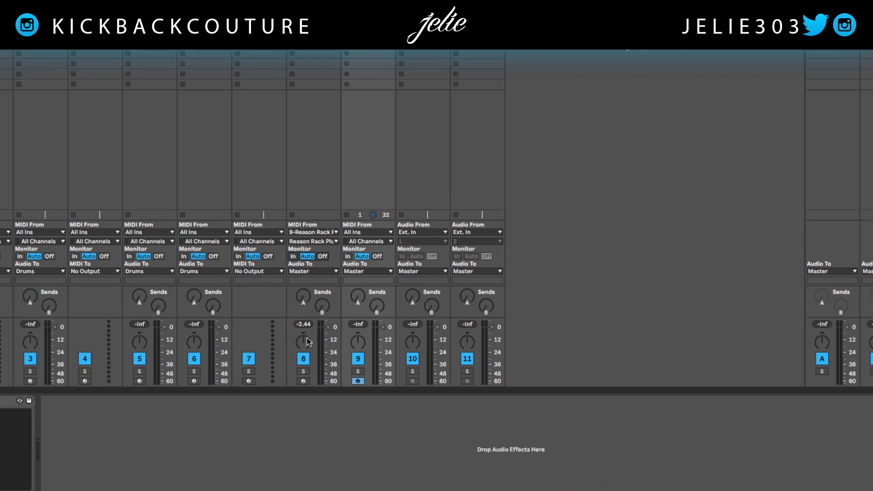
pyautogui.click(231, 398)
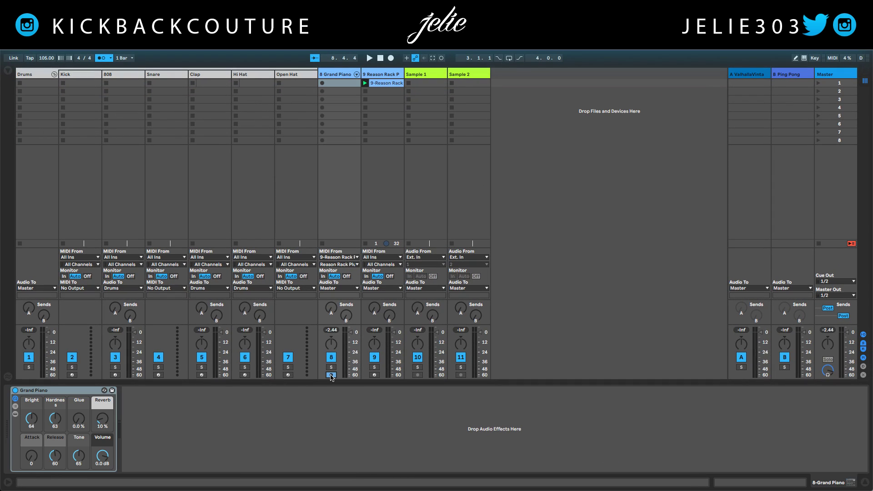
pyautogui.click(323, 84)
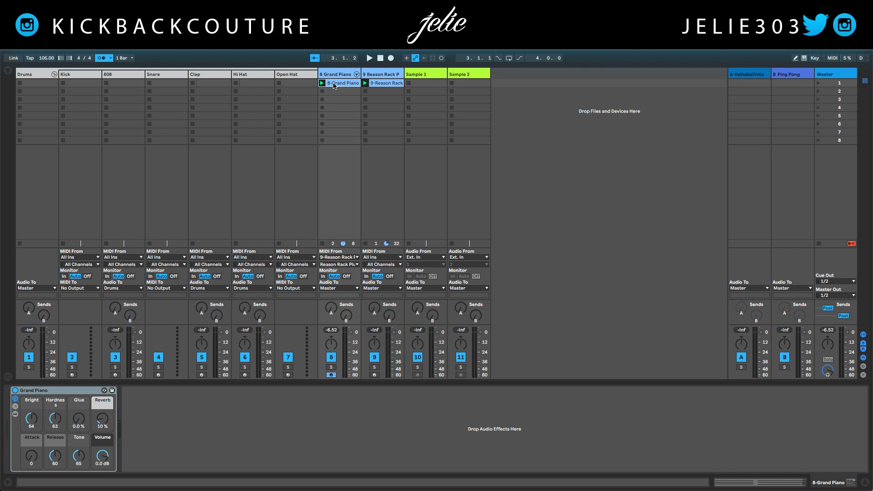
pyautogui.press('Delete')
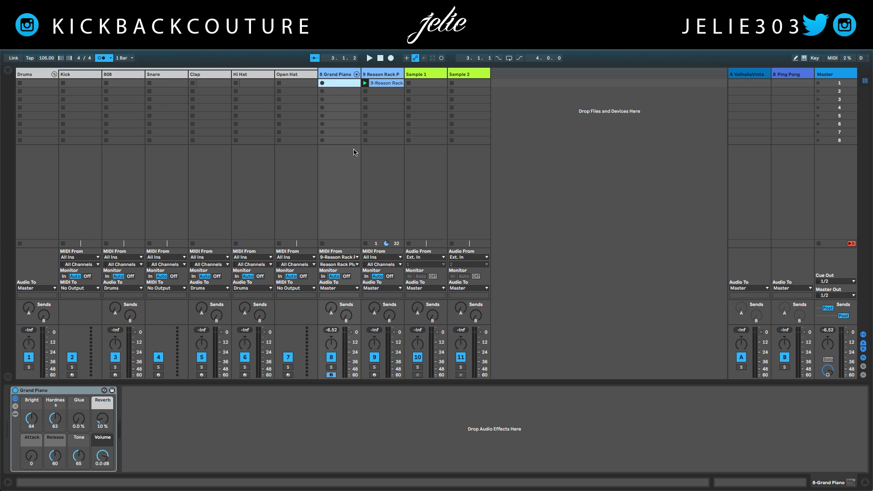
# Set track 8 monitoring to In, arm track 9, and open the Reason Rack window
pyautogui.click(323, 277)
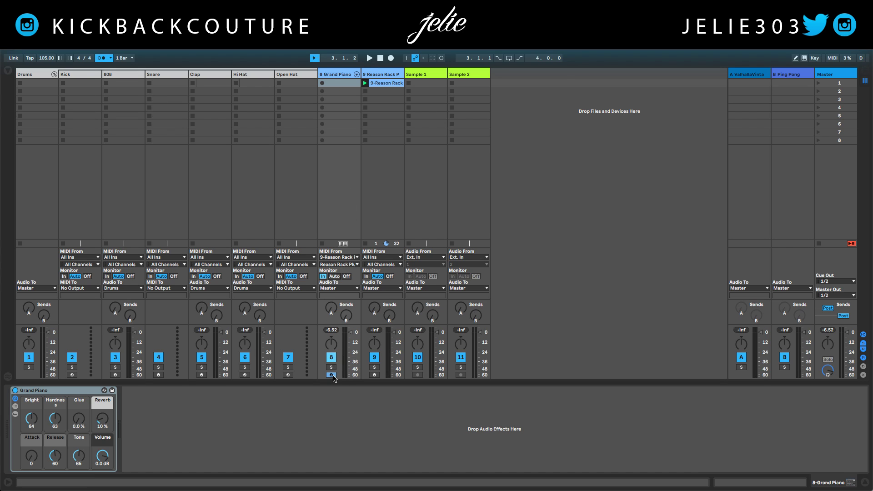
pyautogui.click(374, 375)
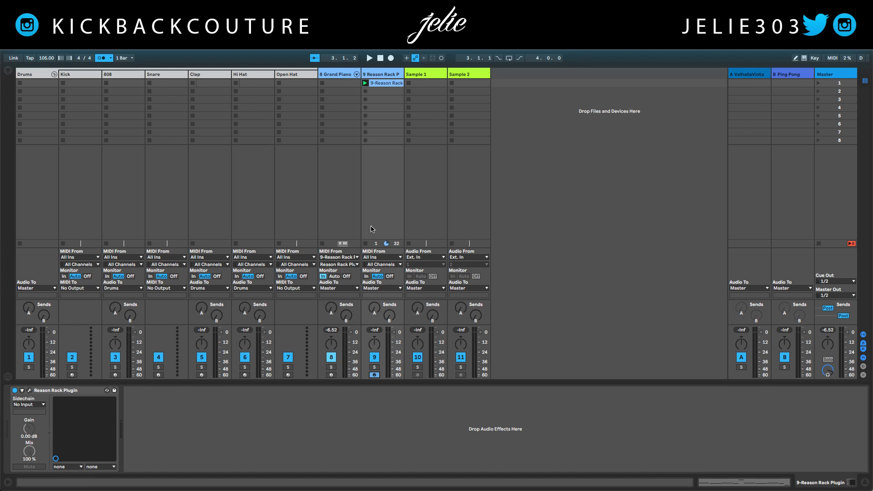
pyautogui.click(30, 390)
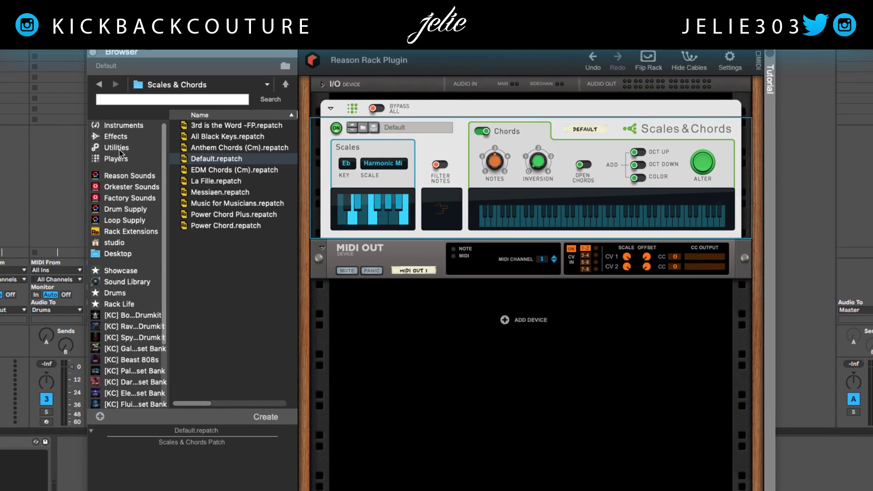
# Add a Dual Arpeggio below Scales & Chords with the Symple Pattern 1 -FP patch, then close the rack
pyautogui.click(123, 125)
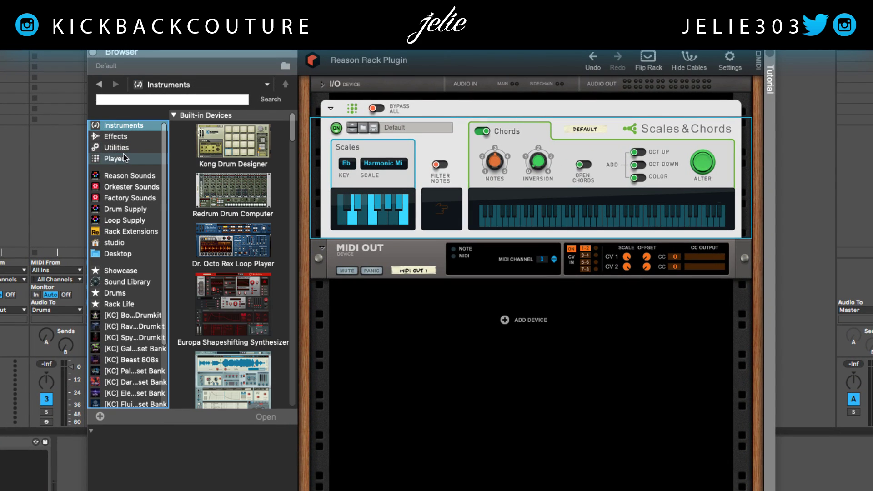
pyautogui.click(116, 158)
pyautogui.moveTo(230, 227); pyautogui.dragTo(436, 243)
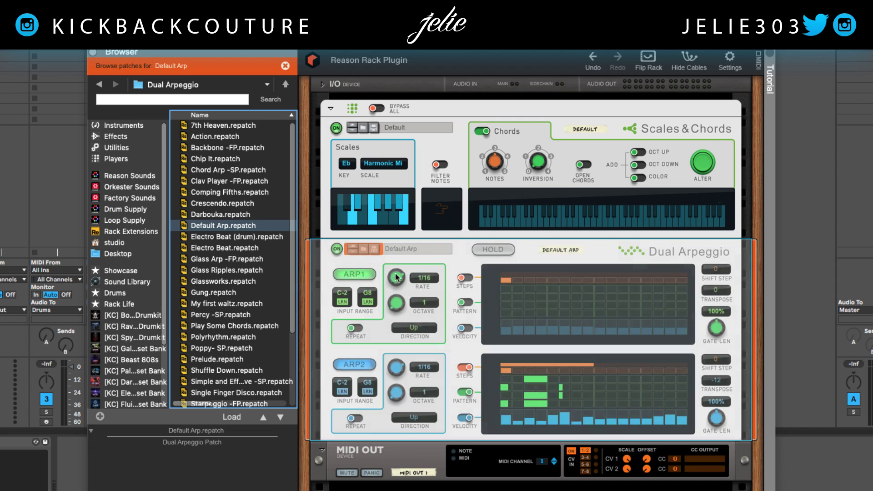
pyautogui.scroll(-3, 236, 319)
pyautogui.click(235, 375)
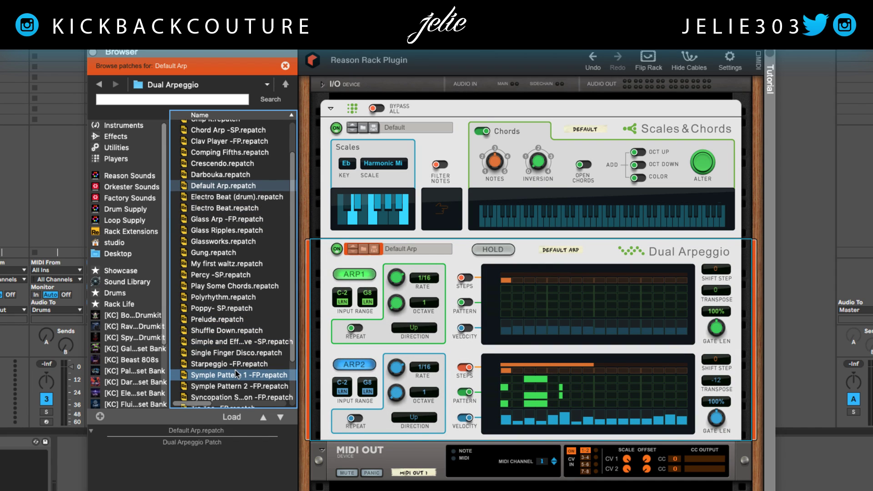
pyautogui.moveTo(236, 373); pyautogui.dragTo(410, 351)
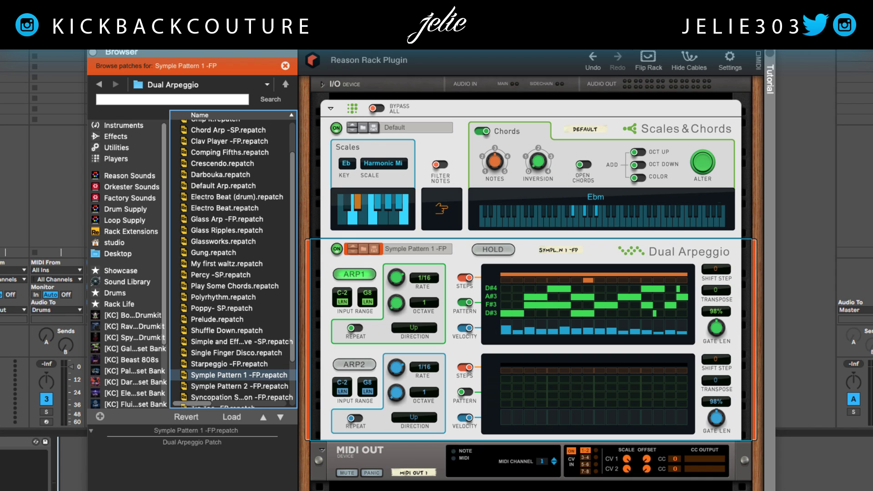
pyautogui.hotkey('ctrl', 'alt', 'p')
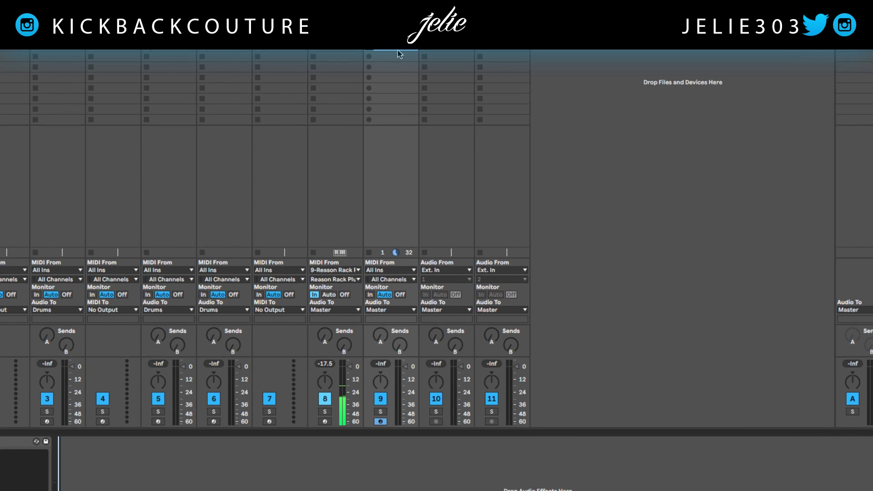
# Make all notes in track 9's clip legato in the note editor
pyautogui.doubleClick(395, 69)
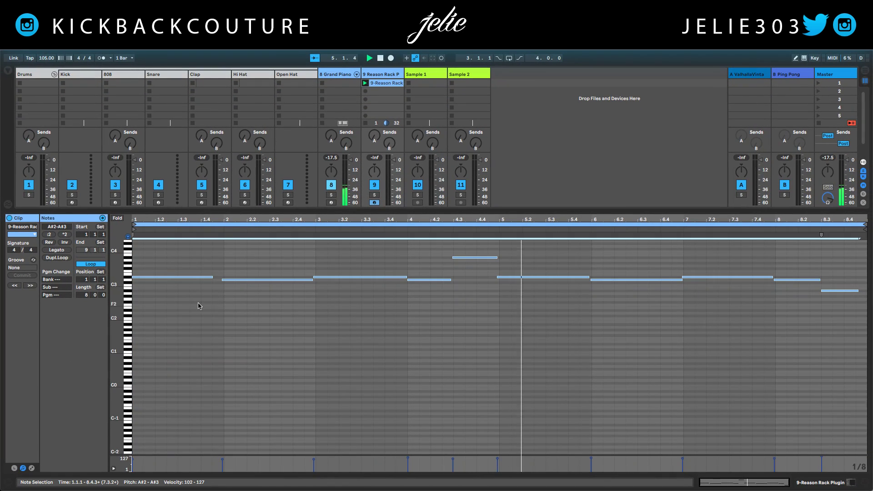
pyautogui.click(51, 251)
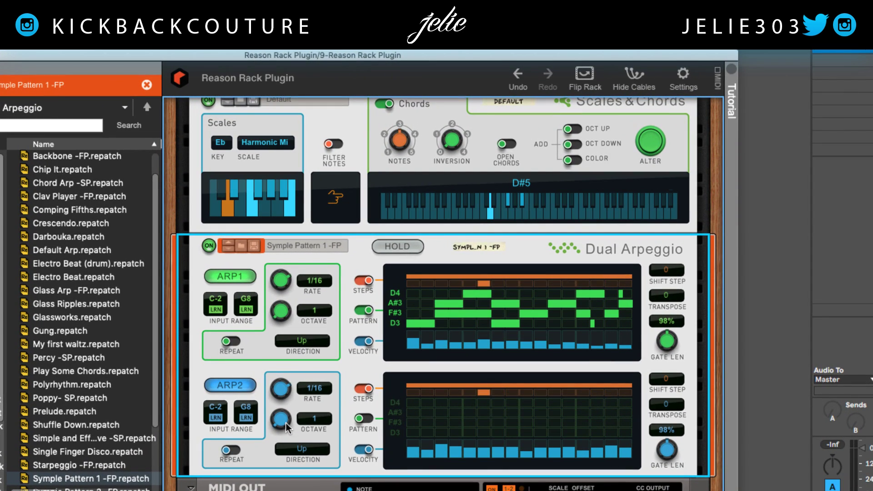
# Load the Symple Pattern 2 -FP patch into the Dual Arpeggio
pyautogui.scroll(1, 283, 418)
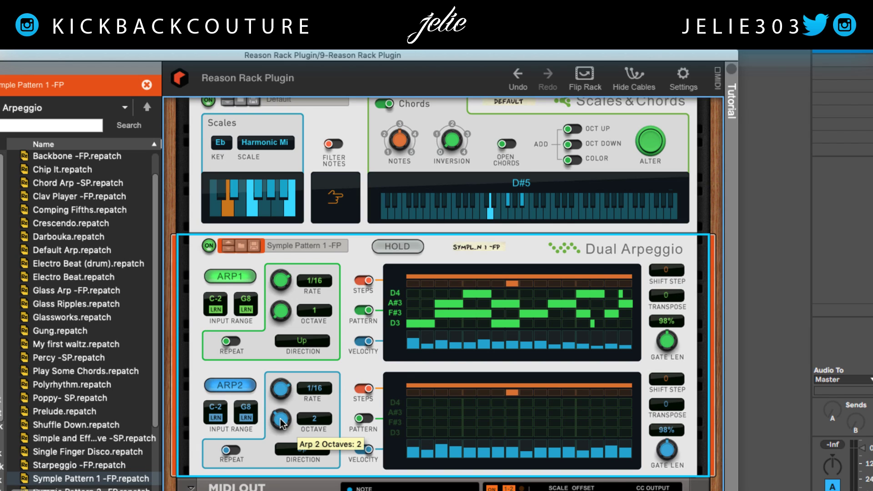
pyautogui.scroll(-1, 282, 422)
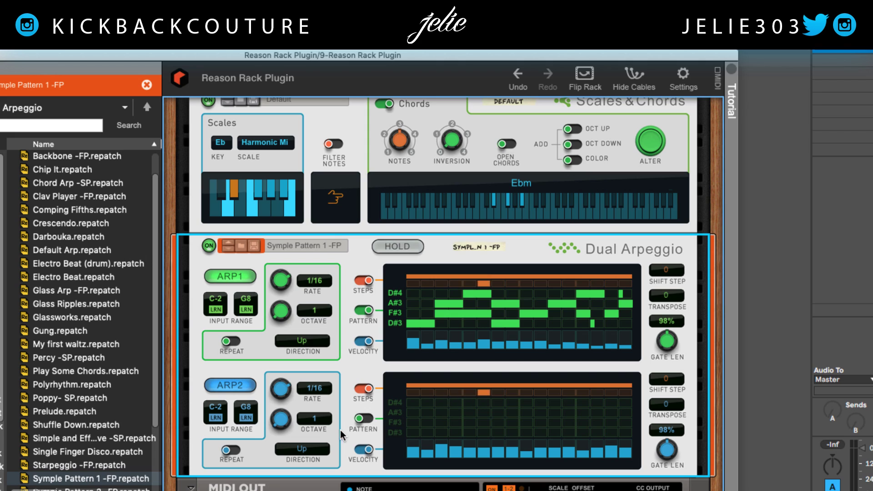
pyautogui.press('Down')
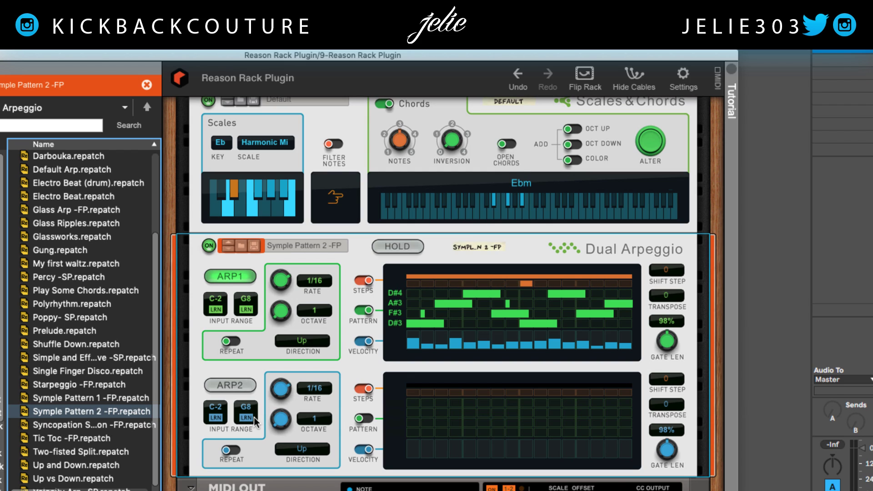
# Switch on ARP2 and raise Scales & Chords Notes to 4
pyautogui.click(147, 84)
pyautogui.scroll(3, 244, 435)
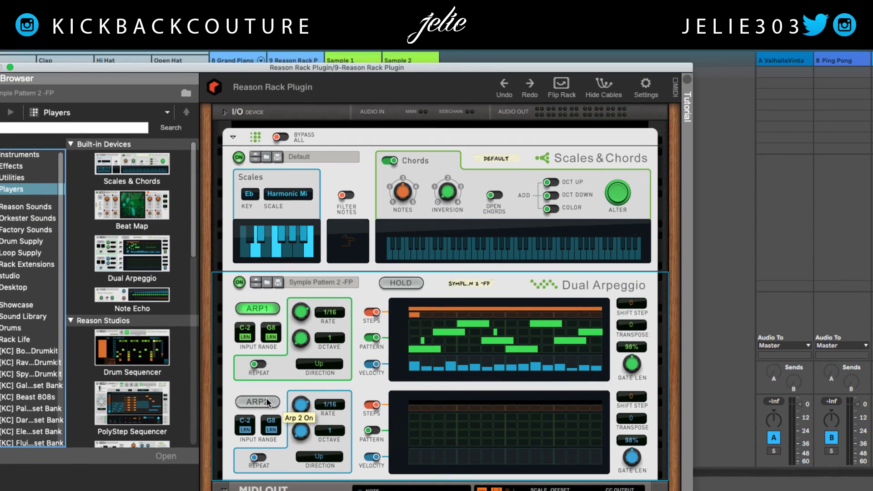
pyautogui.click(268, 402)
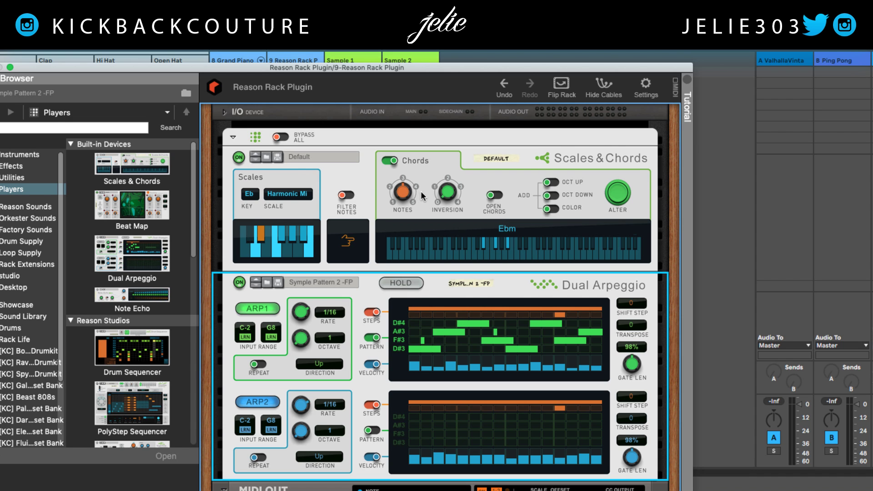
pyautogui.moveTo(406, 197); pyautogui.dragTo(406, 191)
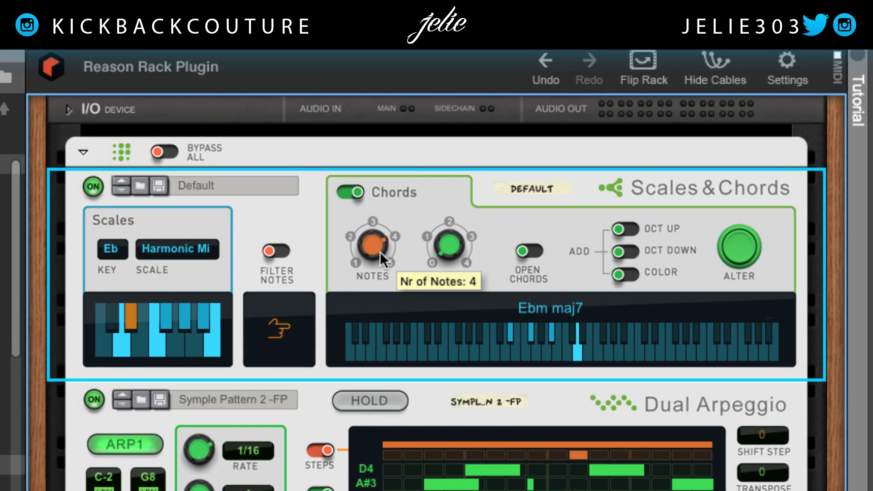
# Drop Scales & Chords to three notes, enable open voicing, OCT UP, OCT DOWN, COLOR, then ALTER
pyautogui.moveTo(381, 252); pyautogui.dragTo(382, 269)
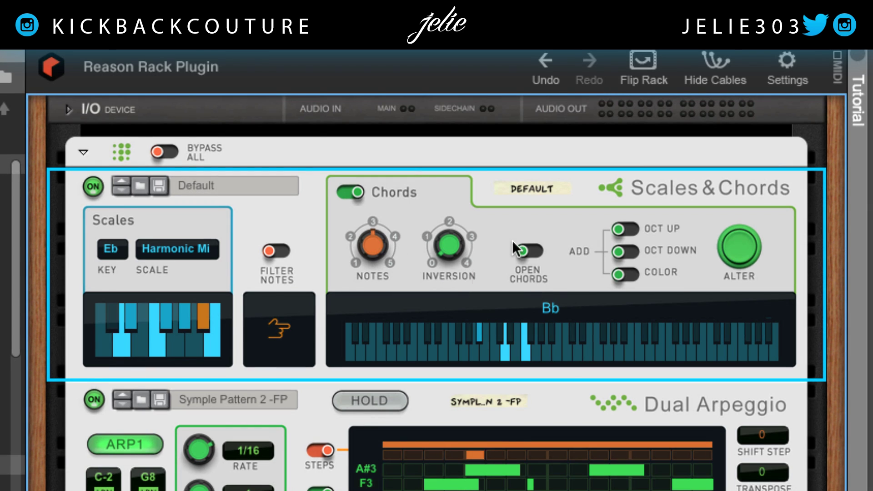
pyautogui.click(529, 250)
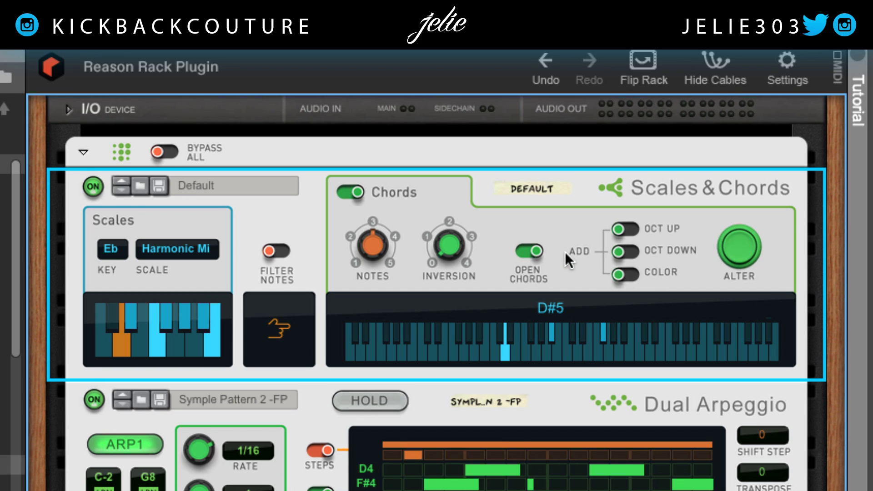
pyautogui.click(626, 228)
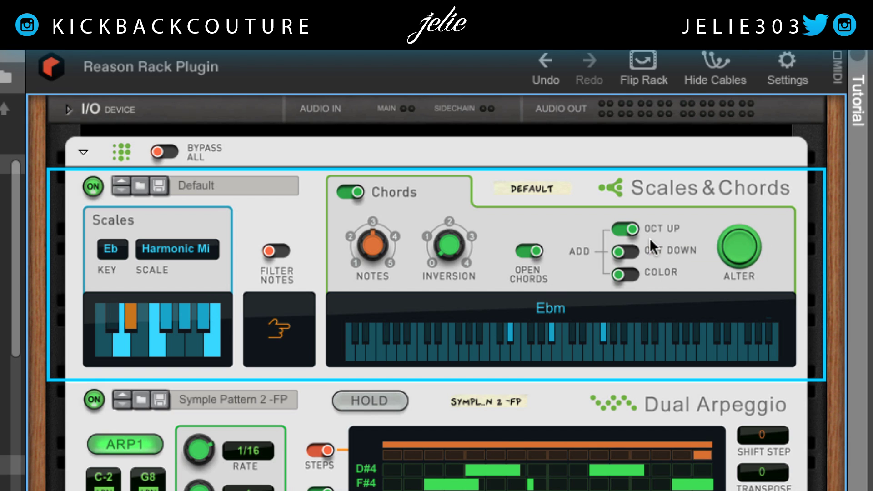
pyautogui.click(632, 253)
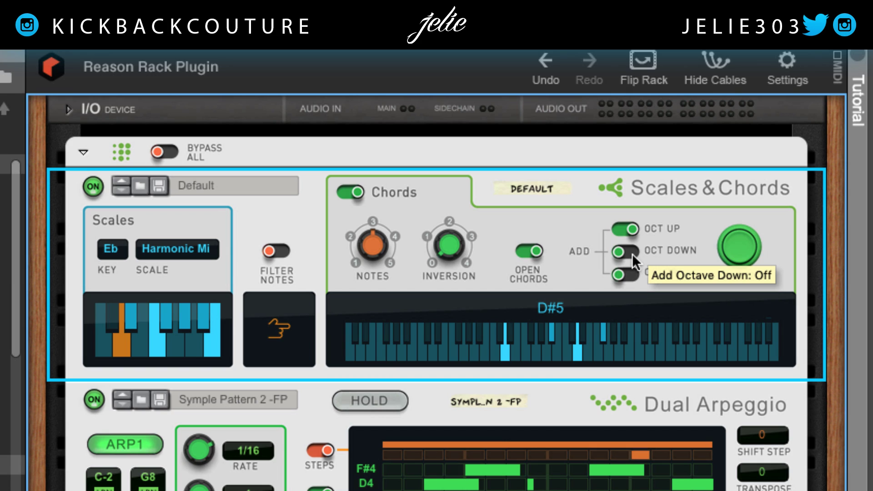
pyautogui.click(619, 276)
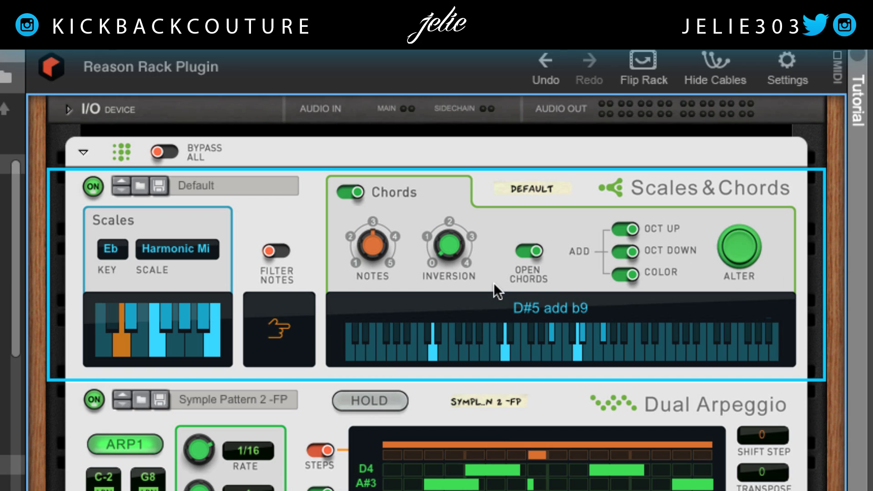
pyautogui.click(735, 249)
# Stop playback, feed track 8 from 9-Reason Rack Plugin, arm it, and record a Grand Piano clip
pyautogui.press('space')
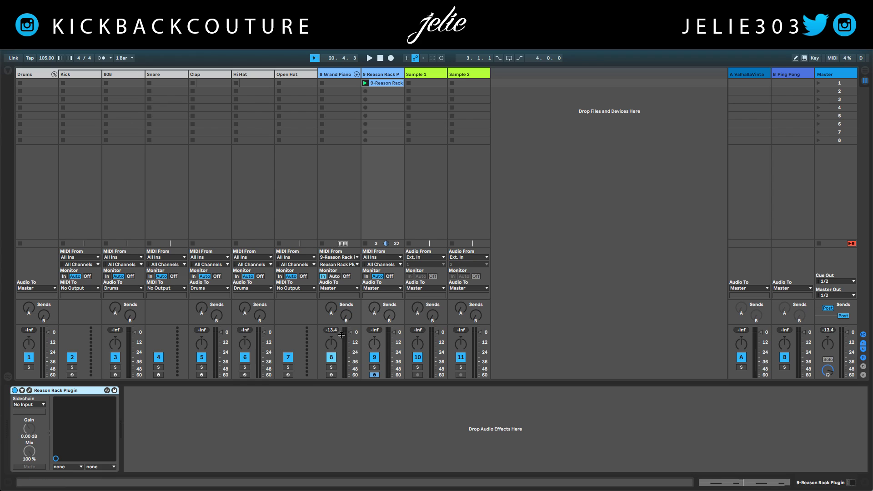
pyautogui.click(336, 263)
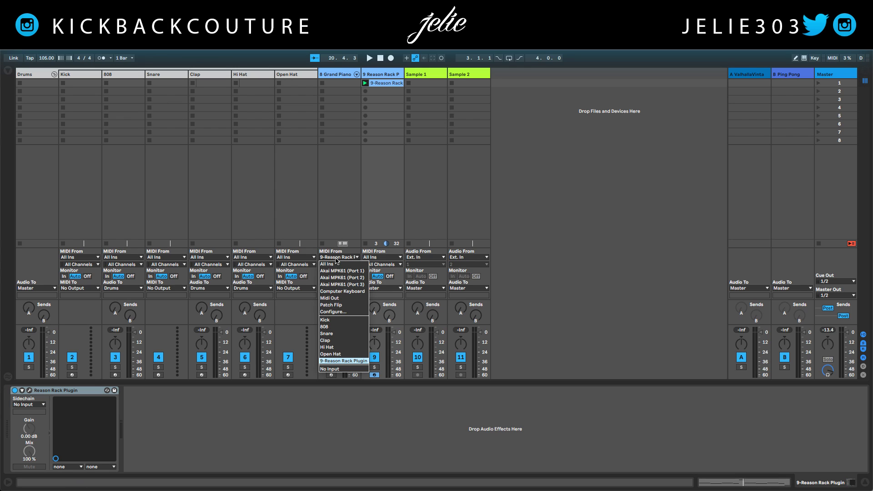
pyautogui.click(346, 360)
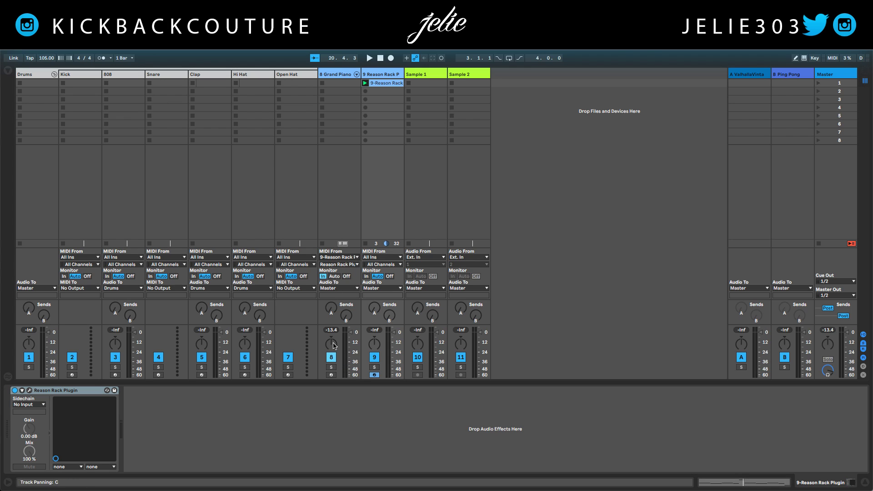
pyautogui.click(332, 375)
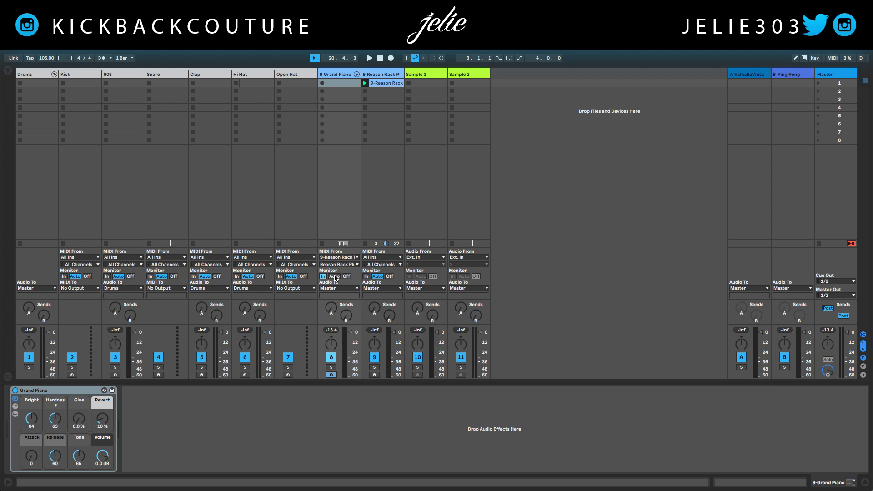
pyautogui.click(322, 83)
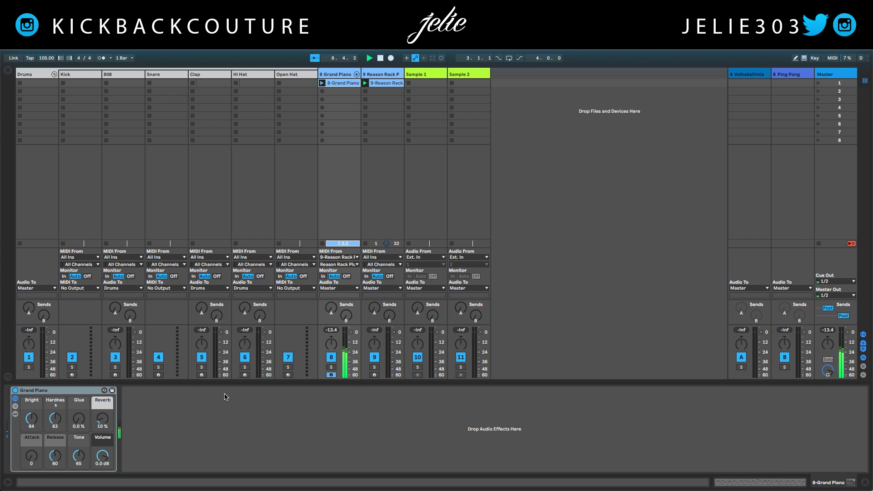
# Stop recording and open the 8-Grand Piano clip to review its recorded notes
pyautogui.press('space')
pyautogui.click(312, 415)
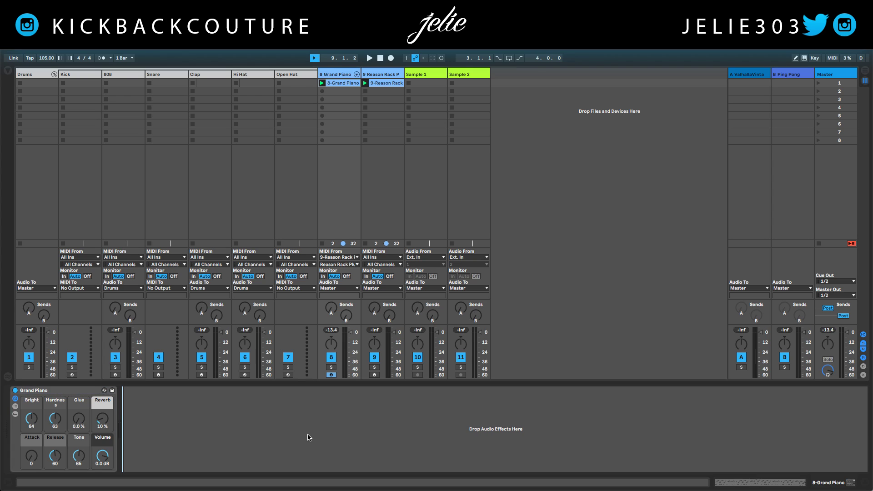
pyautogui.doubleClick(351, 84)
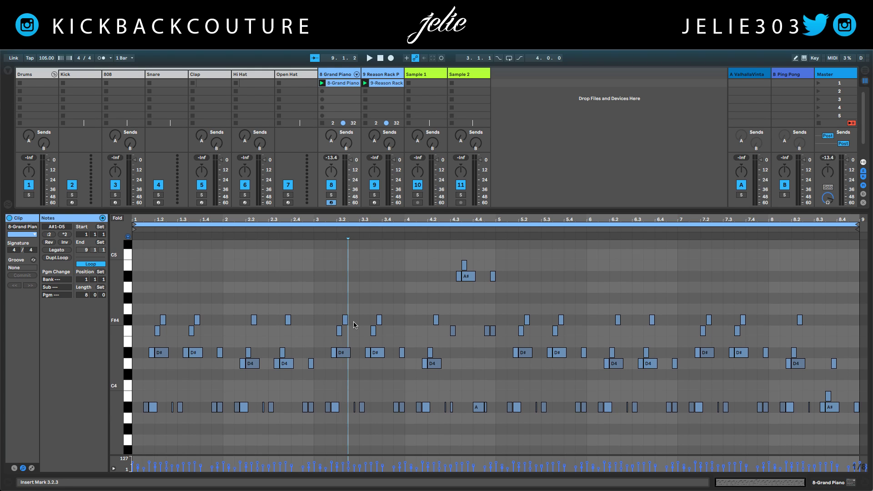
pyautogui.scroll(-3, 356, 328)
pyautogui.scroll(-10, 356, 328)
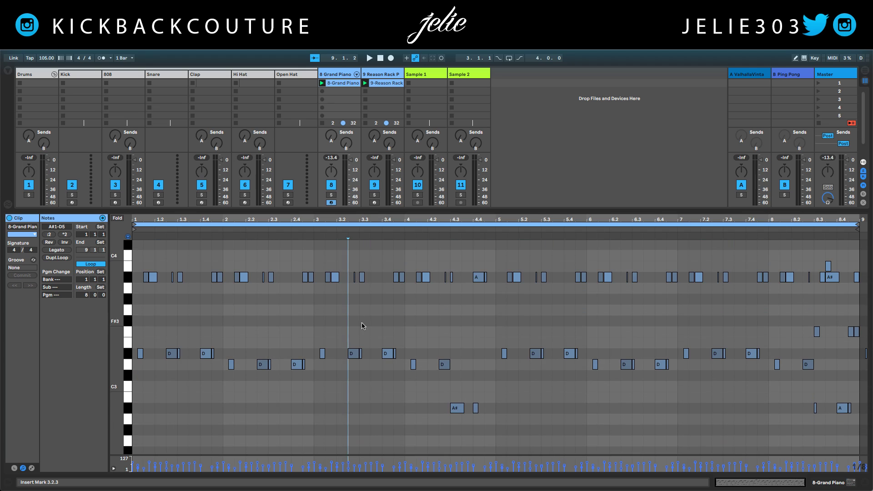
pyautogui.scroll(-2, 371, 351)
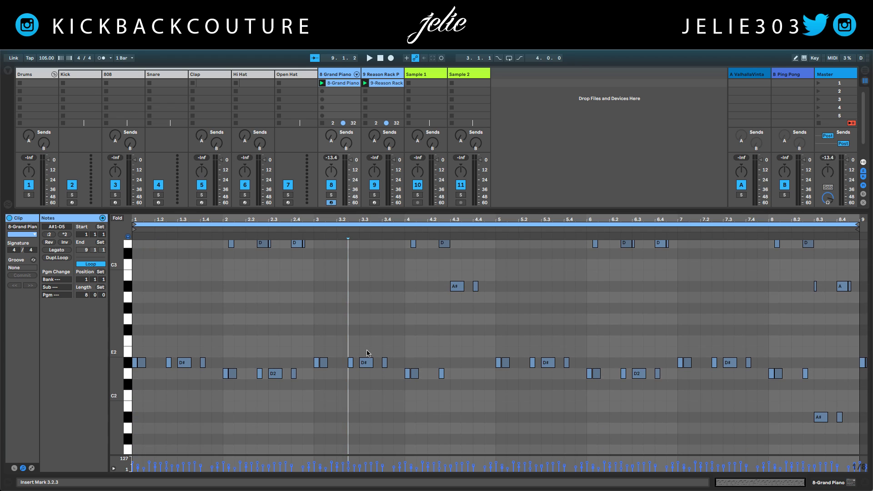
pyautogui.scroll(3, 376, 349)
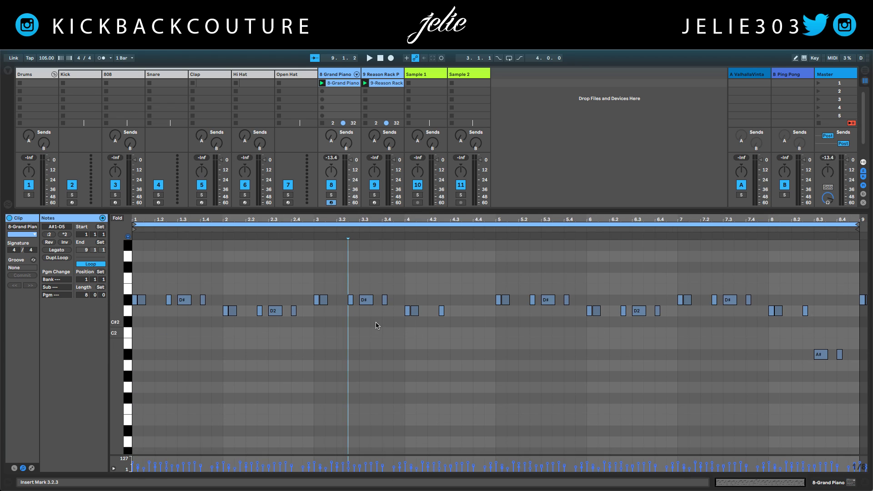
pyautogui.scroll(20, 373, 342)
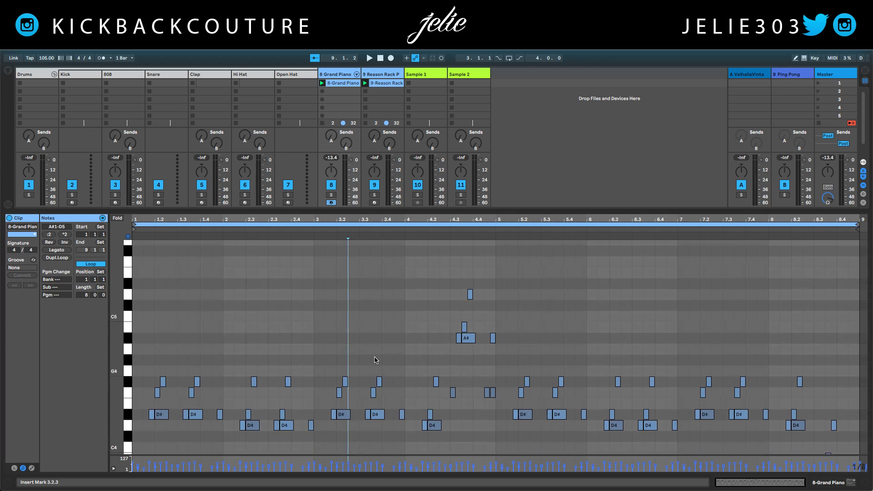
# Play back the recorded Grand Piano clip's arpeggiated notes
pyautogui.click(323, 85)
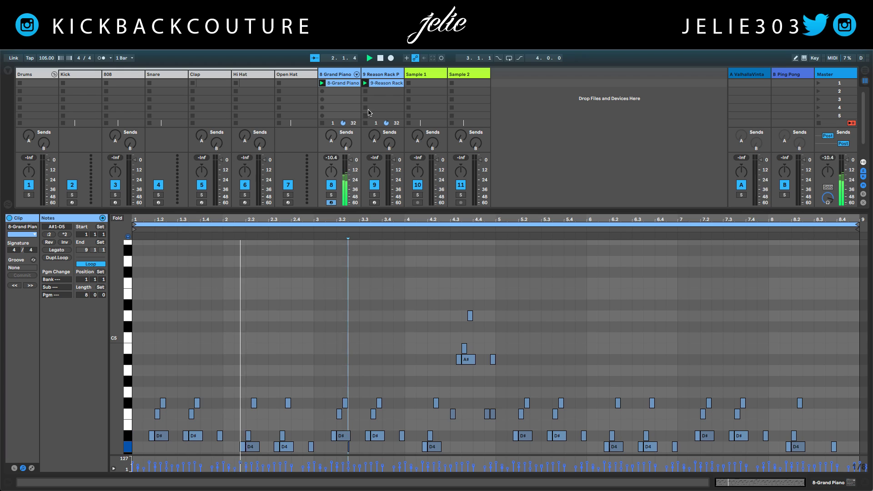
pyautogui.scroll(-1, 376, 324)
pyautogui.scroll(-10, 375, 323)
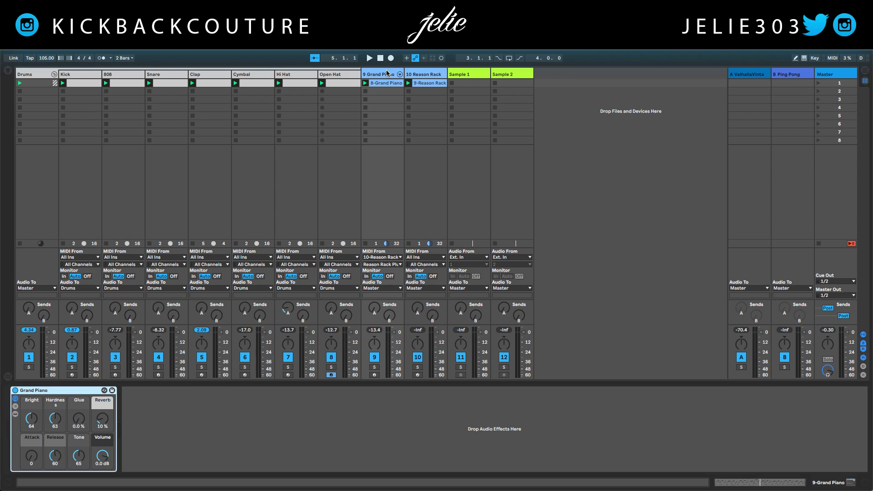
# Load the Europa by Reason VST3 instrument from the Browser onto a new track
pyautogui.click(8, 72)
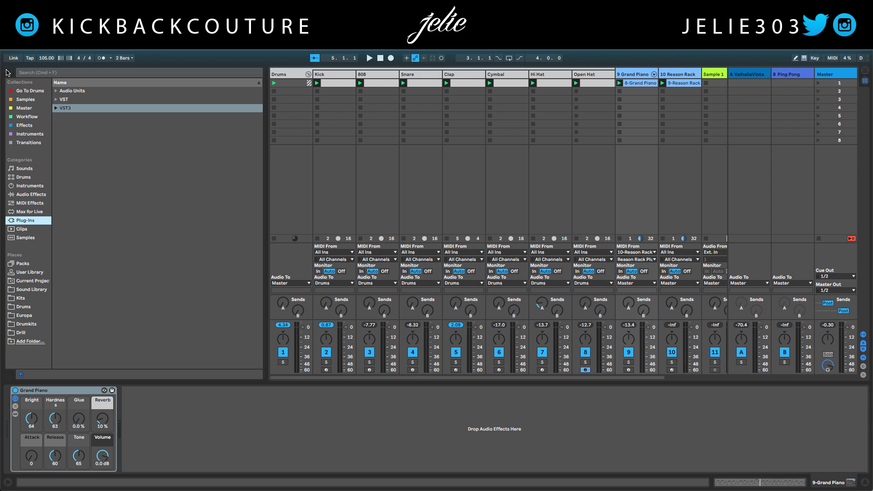
pyautogui.click(56, 109)
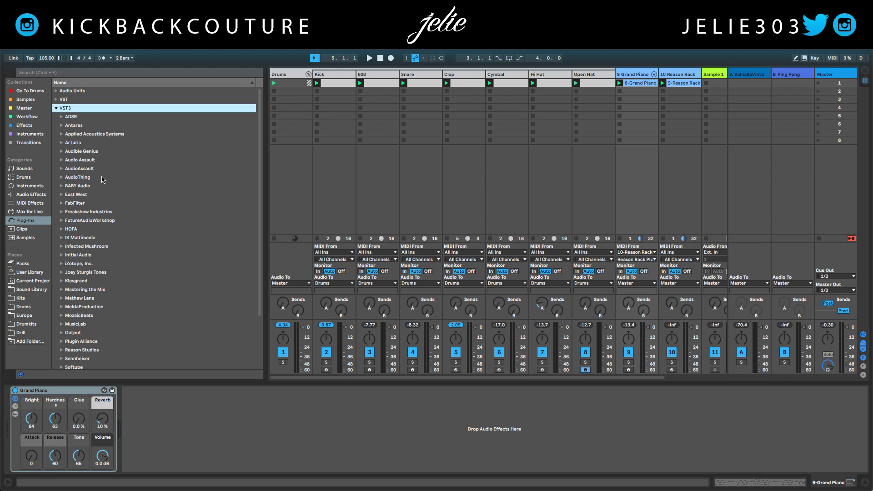
pyautogui.click(40, 134)
pyautogui.doubleClick(104, 135)
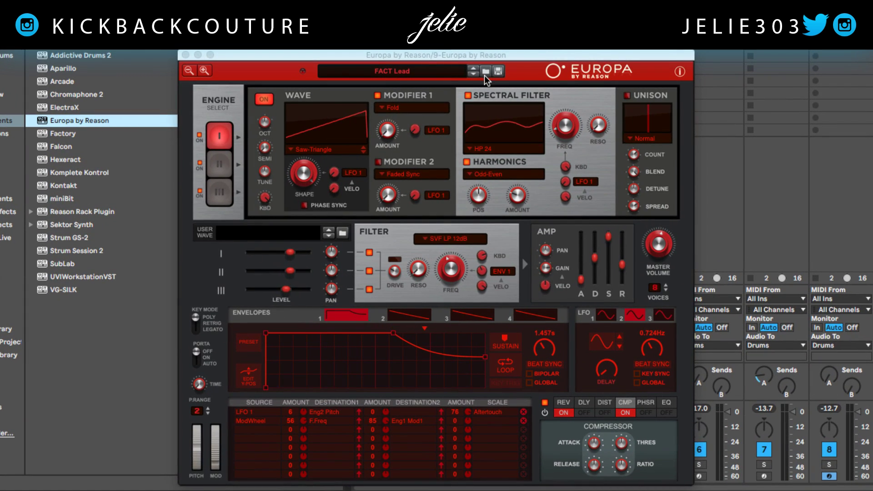
# Browse Europa patches into the [KC] Dark Horse Preset Bank folder, cancelling an accidental rename
pyautogui.click(486, 71)
pyautogui.doubleClick(514, 157)
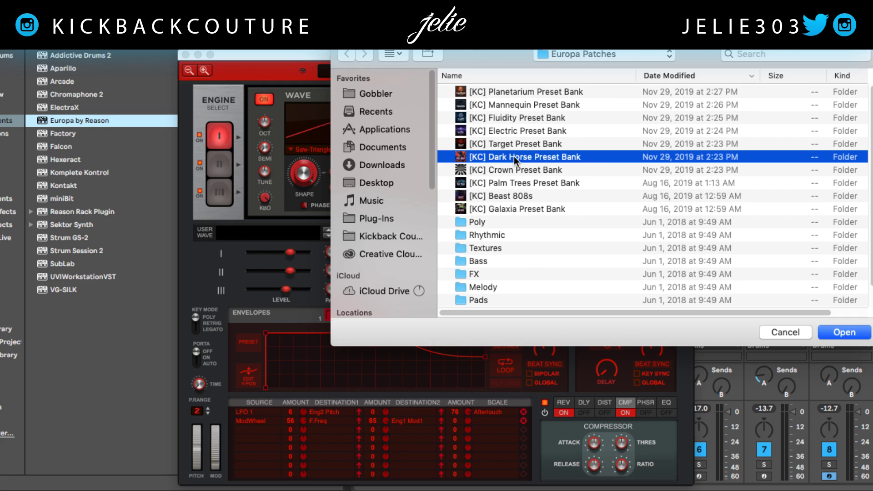
pyautogui.rightClick(516, 160)
pyautogui.click(534, 163)
pyautogui.click(501, 157)
pyautogui.click(509, 197)
# Load the Pl Truth.repatch patch into Europa
pyautogui.scroll(-5, 523, 218)
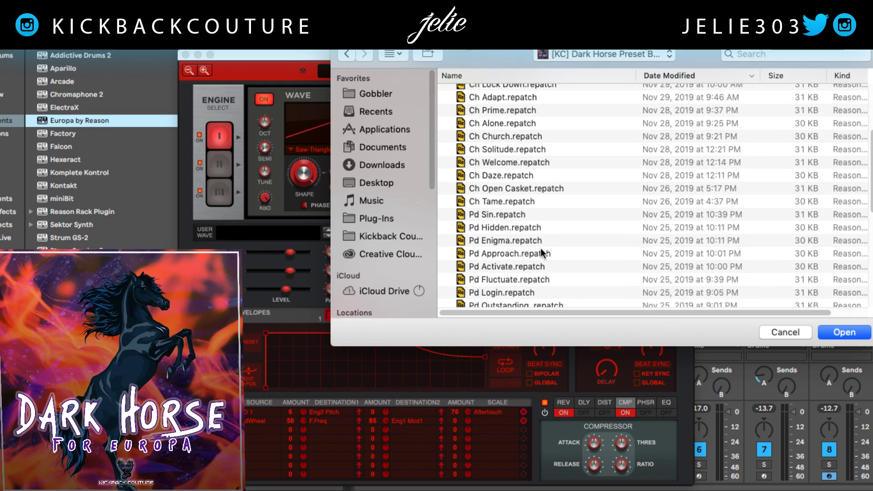
pyautogui.scroll(-5, 534, 268)
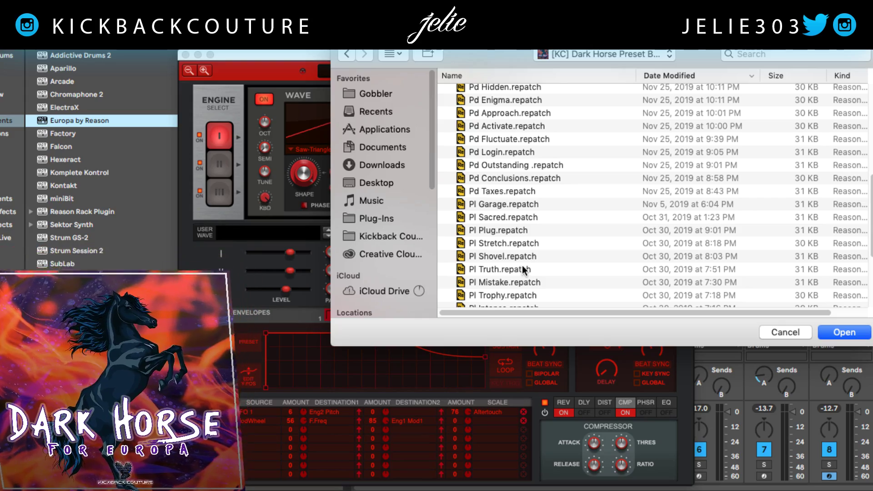
pyautogui.click(523, 270)
pyautogui.click(844, 332)
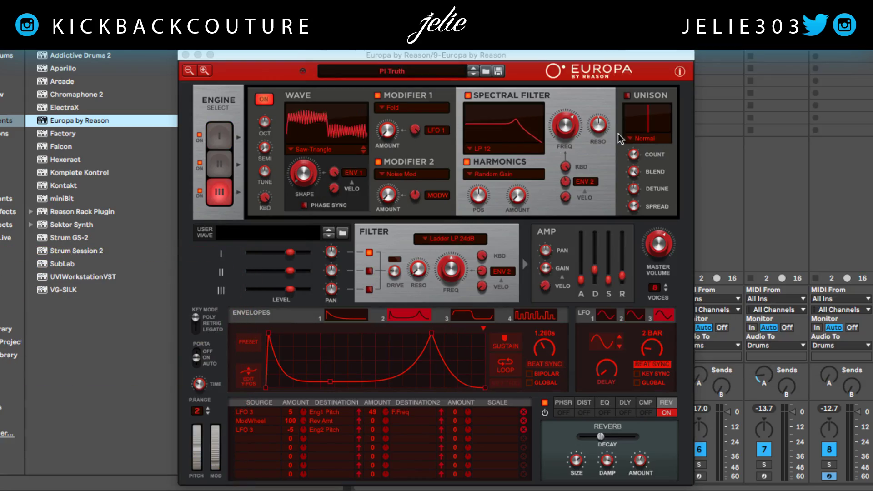